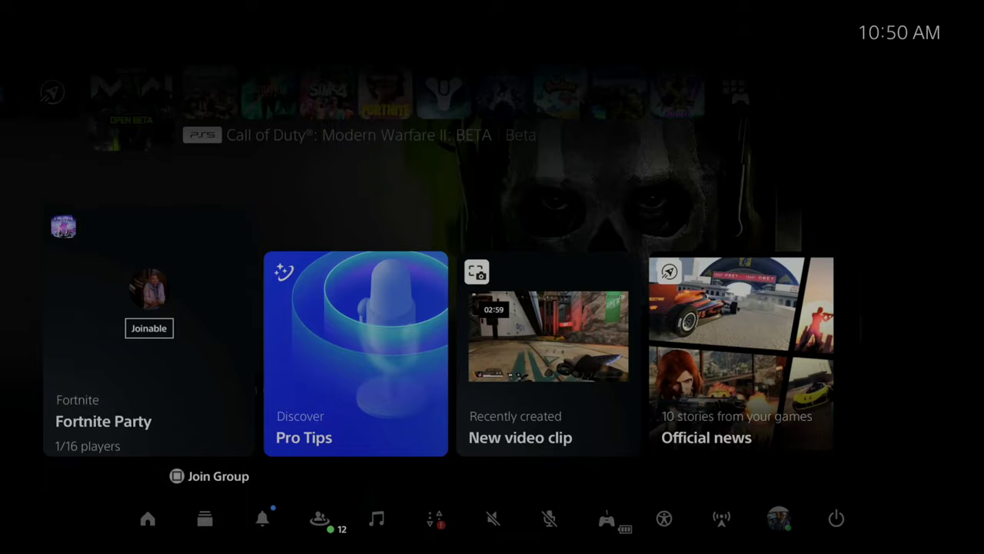
Look through the available music sources, including the General USB Flash Disk, and return to the home screen.
{"action": "key", "text": "Down"}
{"action": "key", "text": "Left"}
{"action": "key", "text": "Return"}
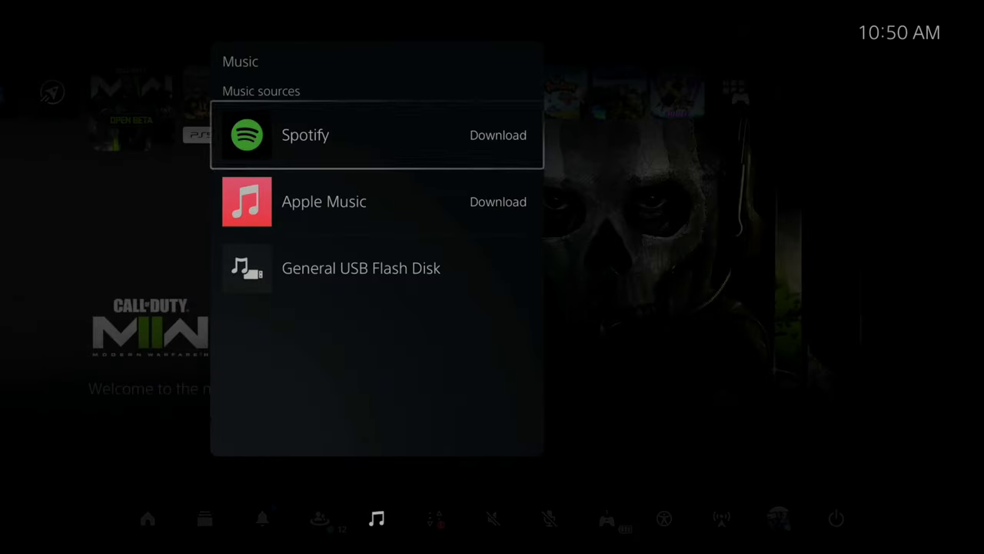
{"action": "key", "text": "Down"}
{"action": "key", "text": "Down"}
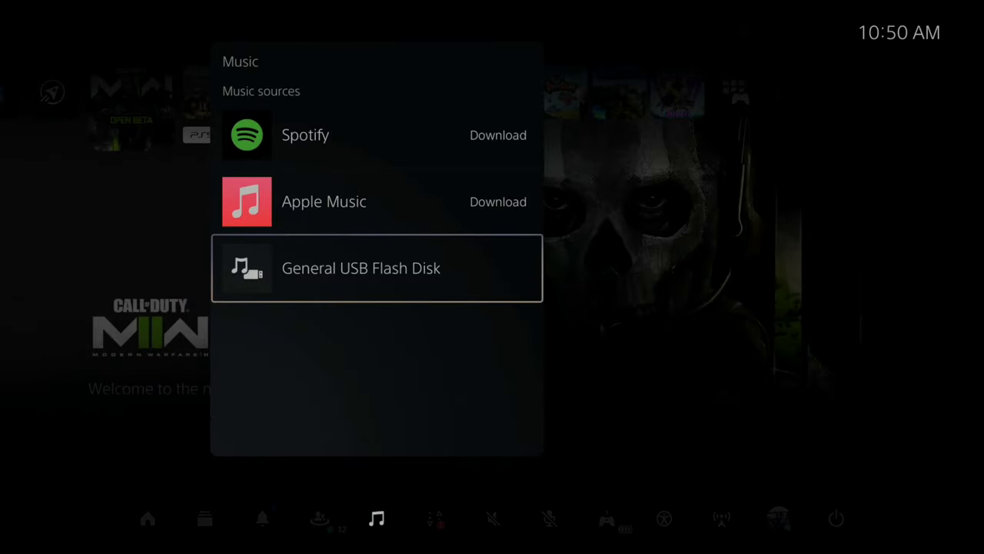
{"action": "key", "text": "Return"}
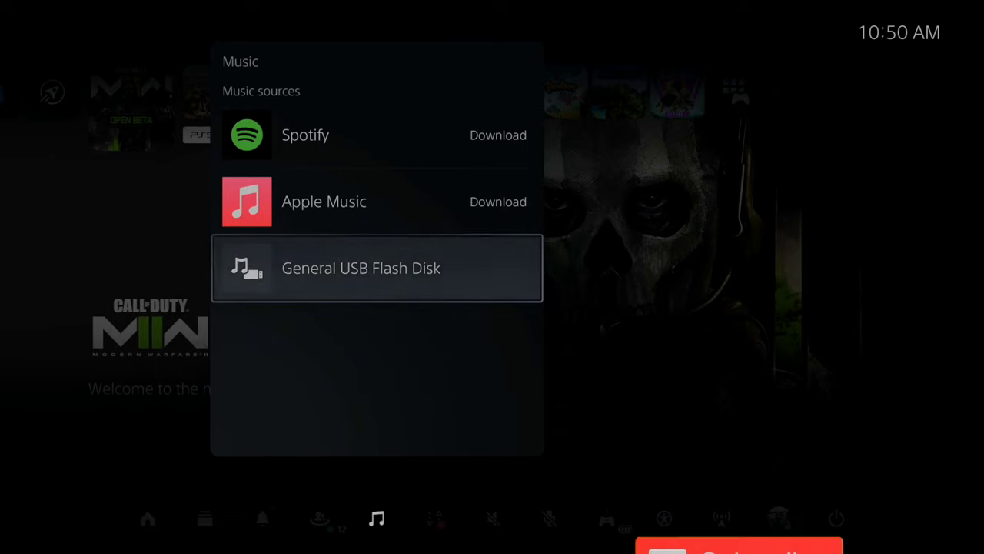
{"action": "key", "text": "Escape"}
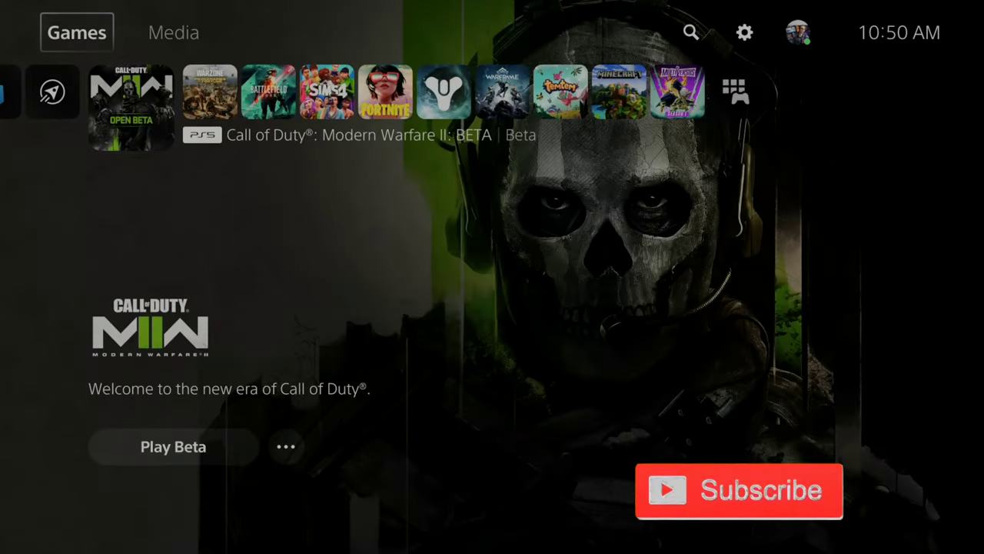
Open the Saved Data and Game/App Settings in the console's settings.
{"action": "key", "text": "Right"}
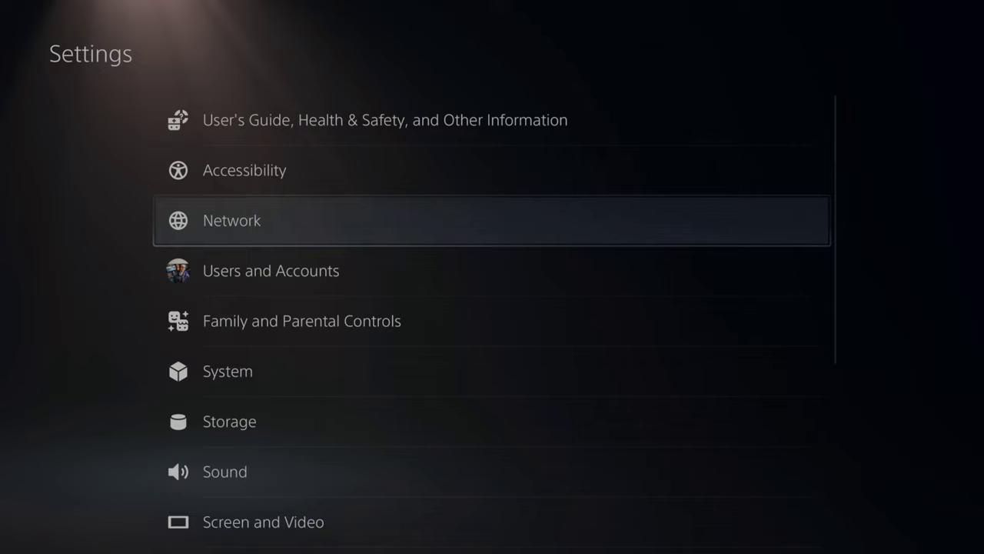
{"action": "key", "text": "Down"}
{"action": "key", "text": "Down"}
{"action": "key", "text": "Down"}
{"action": "key", "text": "Down"}
{"action": "key", "text": "Down"}
{"action": "key", "text": "Down"}
{"action": "key", "text": "Down"}
{"action": "key", "text": "Down"}
{"action": "key", "text": "Down"}
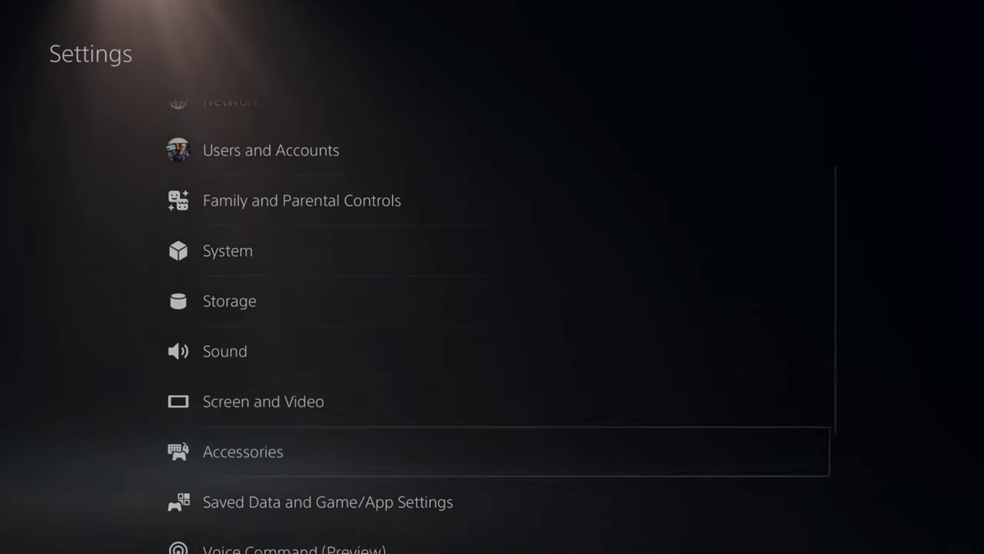
{"action": "key", "text": "Up"}
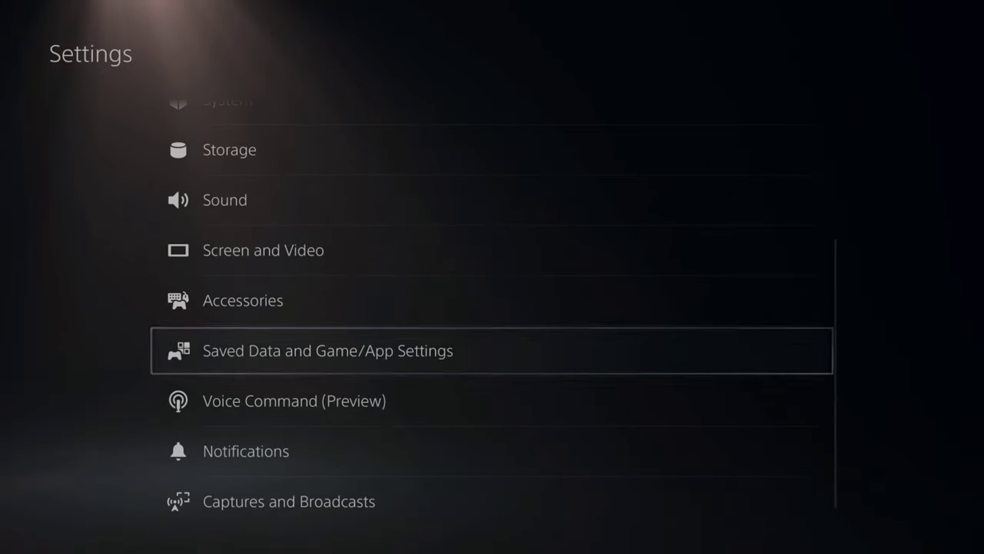
{"action": "key", "text": "Return"}
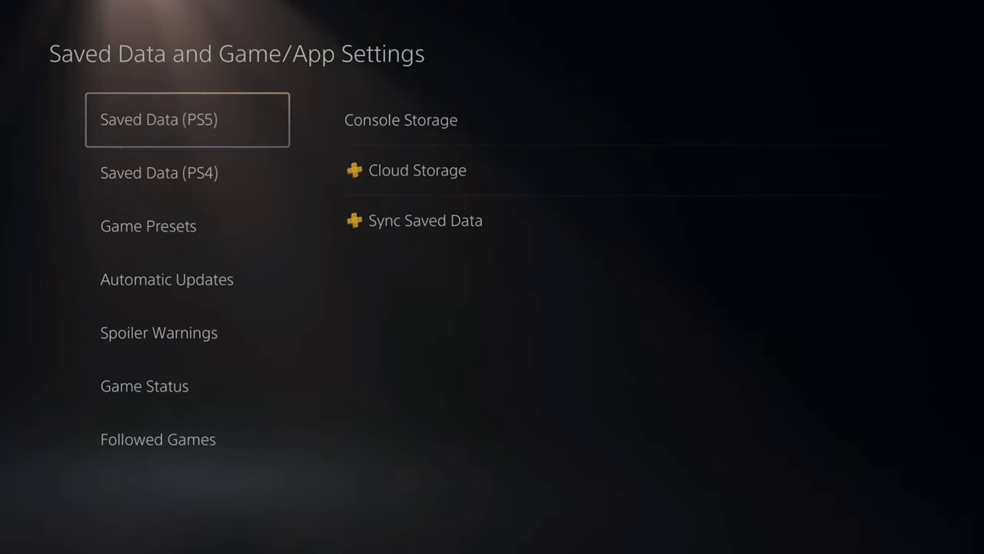
Check which transfer options console storage offers for PS5 saved data, and leave the page.
{"action": "key", "text": "Right"}
{"action": "key", "text": "Return"}
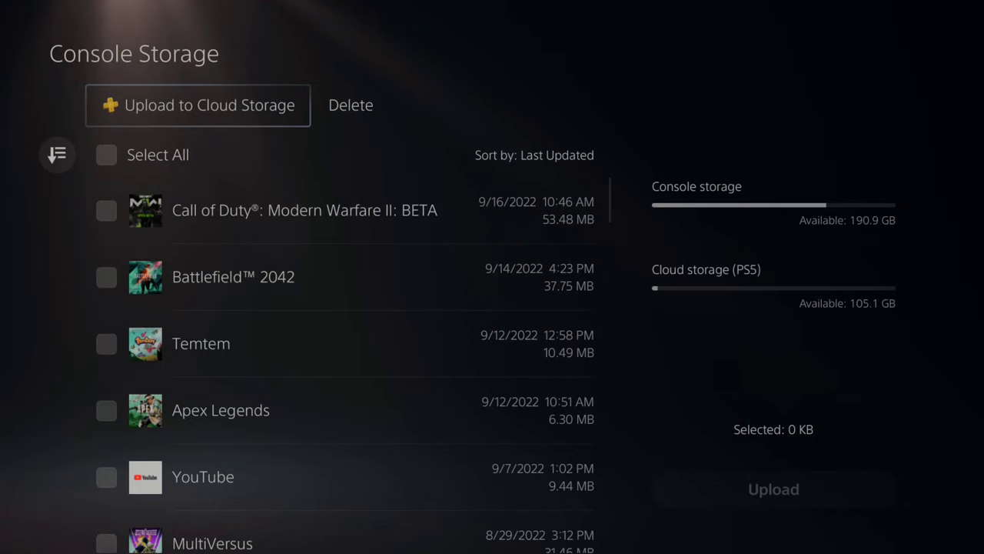
{"action": "key", "text": "Down"}
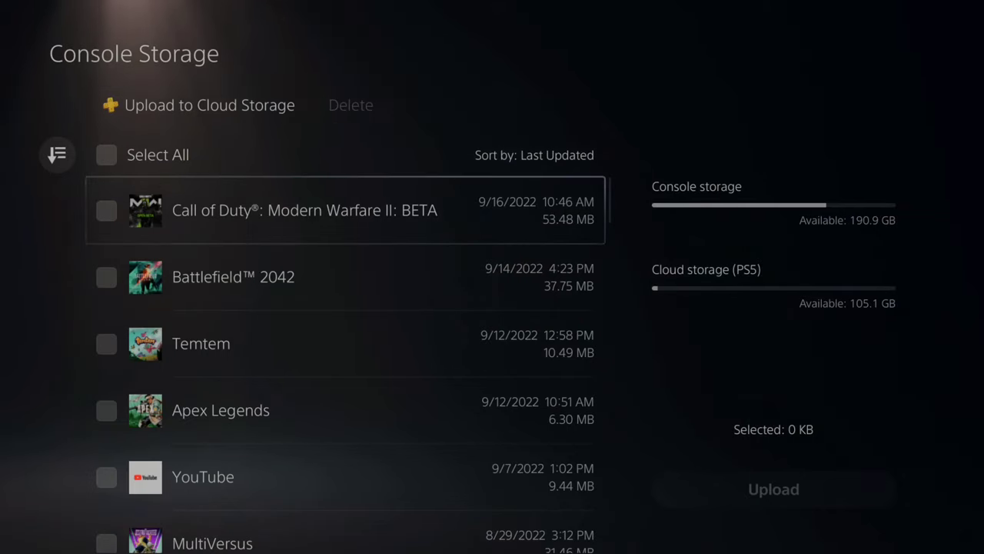
{"action": "key", "text": "Up"}
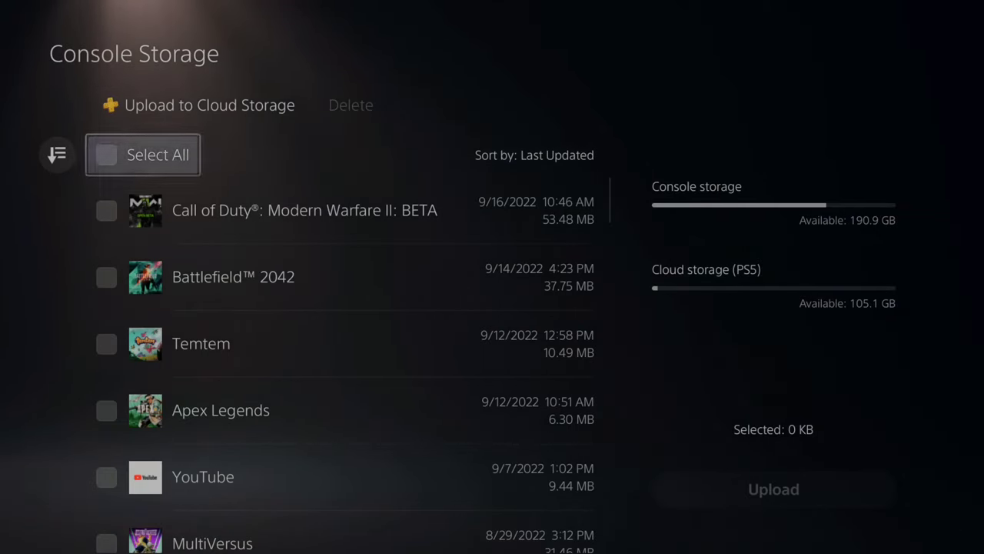
{"action": "key", "text": "Up"}
{"action": "key", "text": "Escape"}
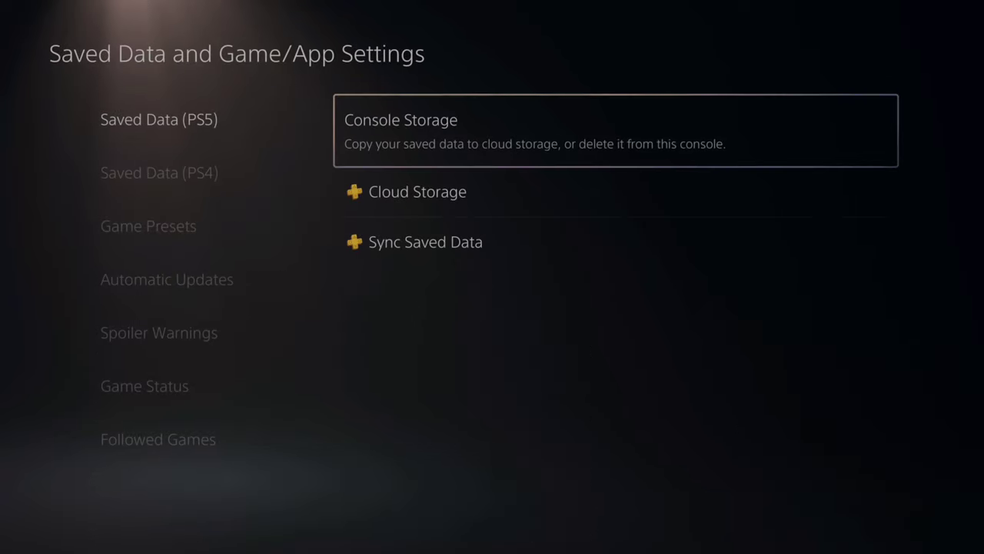
Open the PS4 saved data in console storage and choose Copy to USB Drive.
{"action": "key", "text": "Left"}
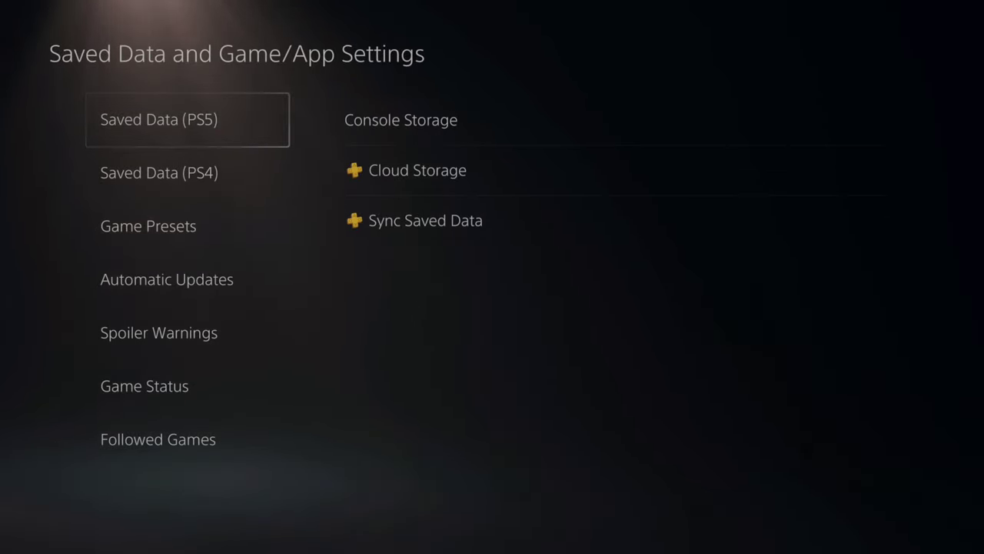
{"action": "key", "text": "Down"}
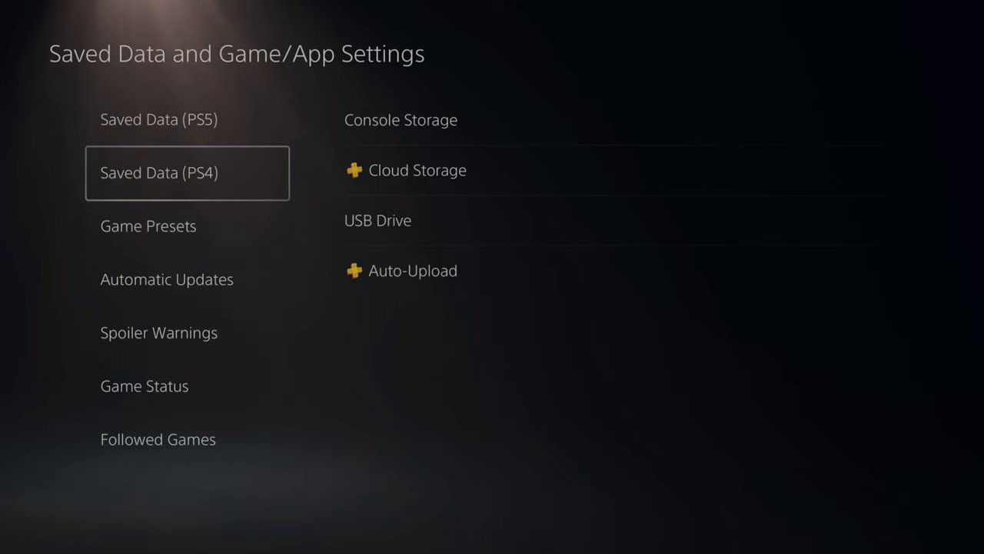
{"action": "key", "text": "Right"}
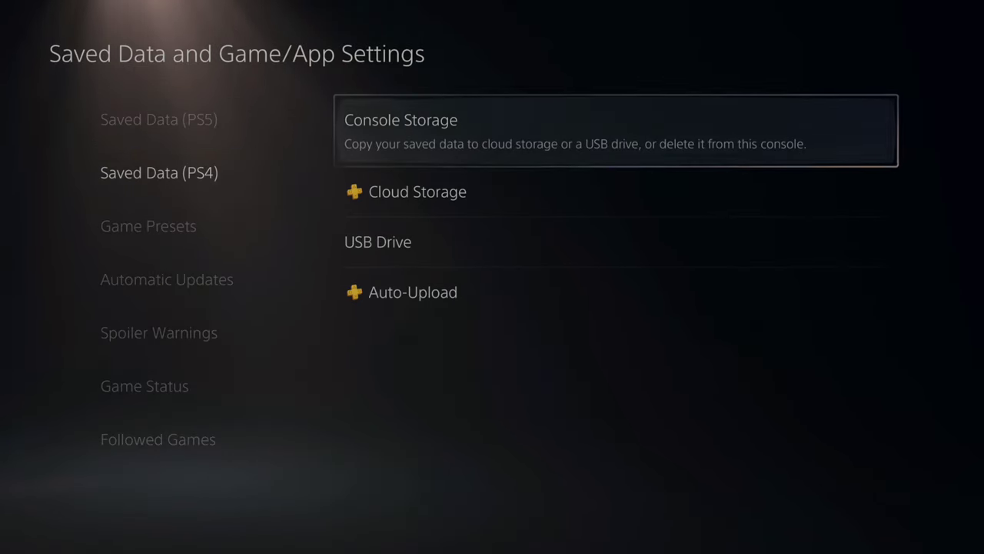
{"action": "key", "text": "Return"}
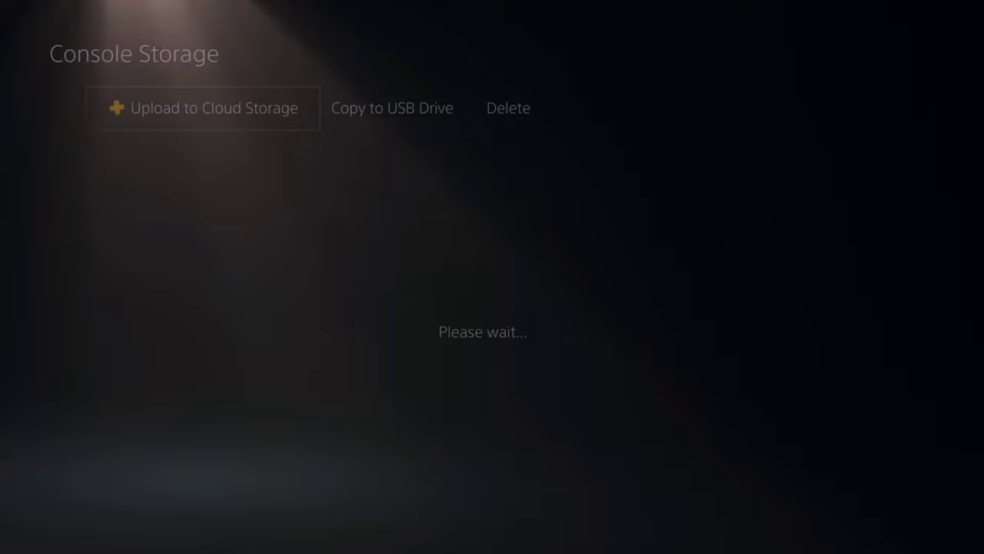
{"action": "key", "text": "Right"}
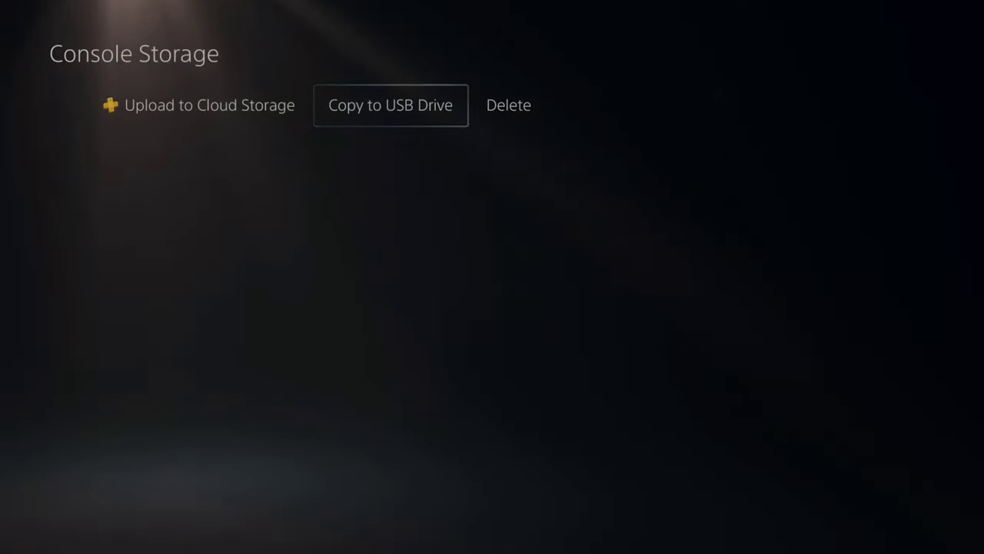
Copy the saved data of The Sims 4 to the USB drive.
{"action": "key", "text": "Down"}
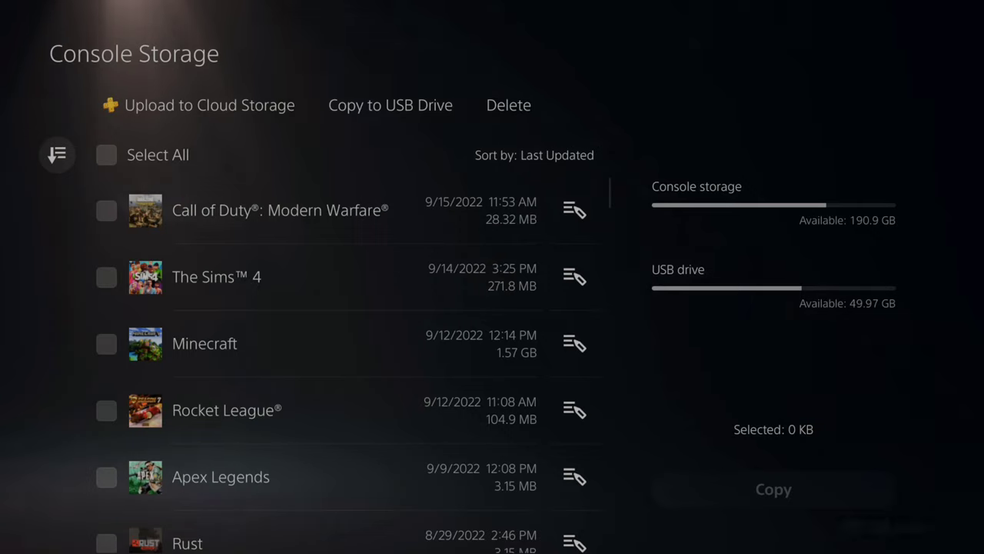
{"action": "key", "text": "Down"}
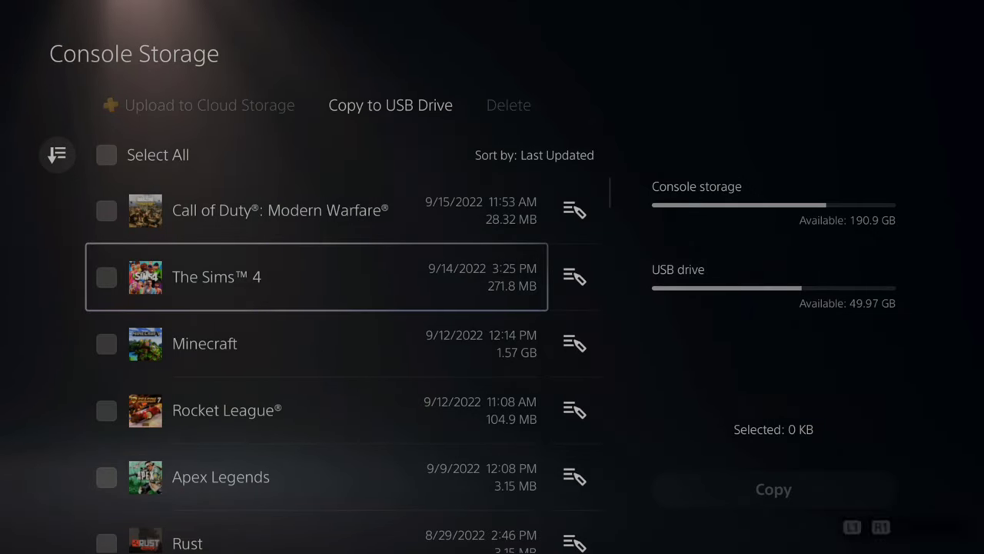
{"action": "key", "text": "Return"}
{"action": "key", "text": "Up"}
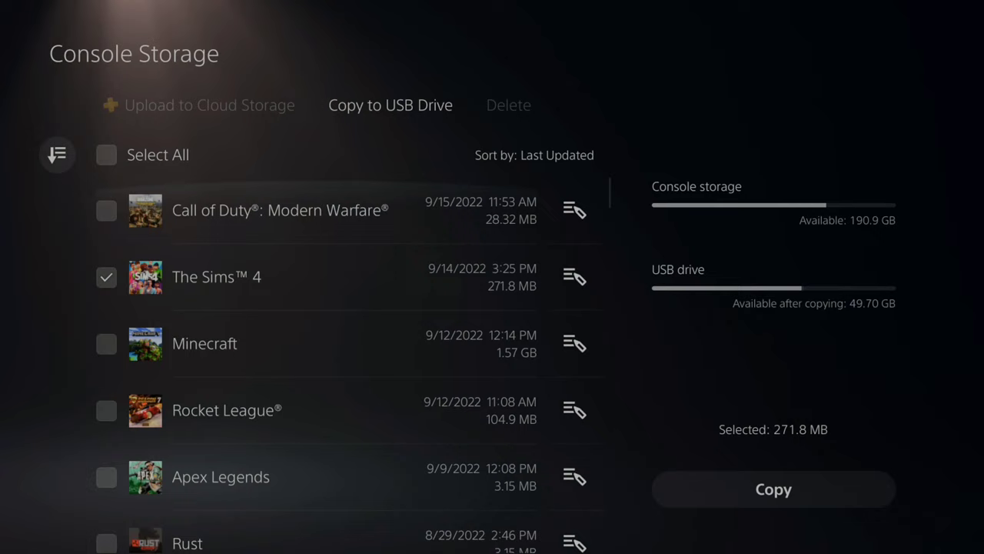
{"action": "key", "text": "Up"}
{"action": "key", "text": "Up"}
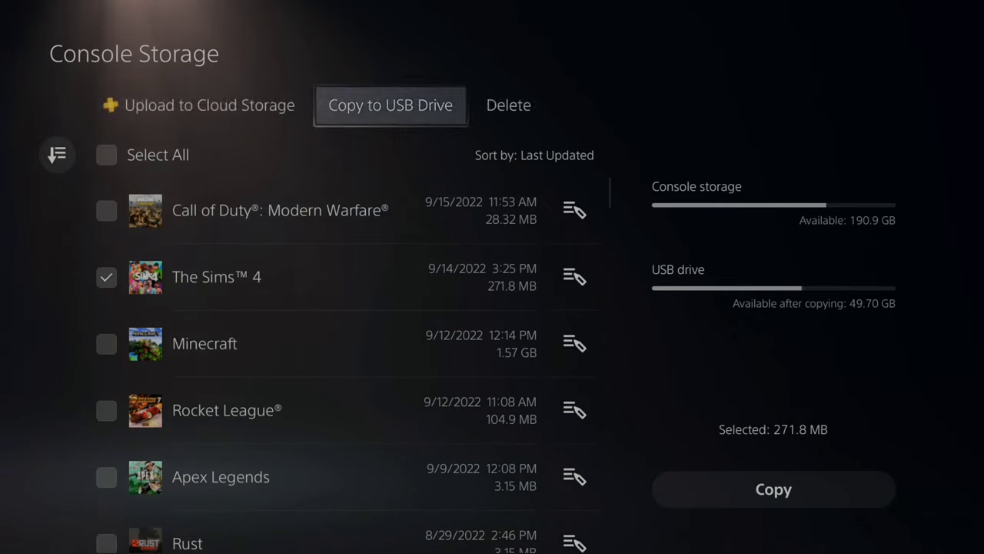
{"action": "key", "text": "Down"}
{"action": "key", "text": "Down"}
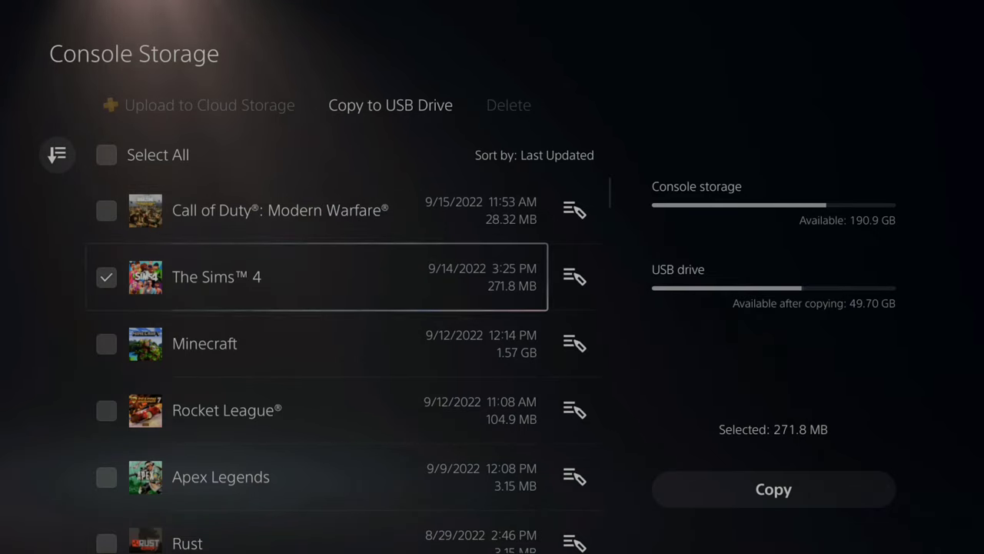
{"action": "key", "text": "Right"}
{"action": "key", "text": "Right"}
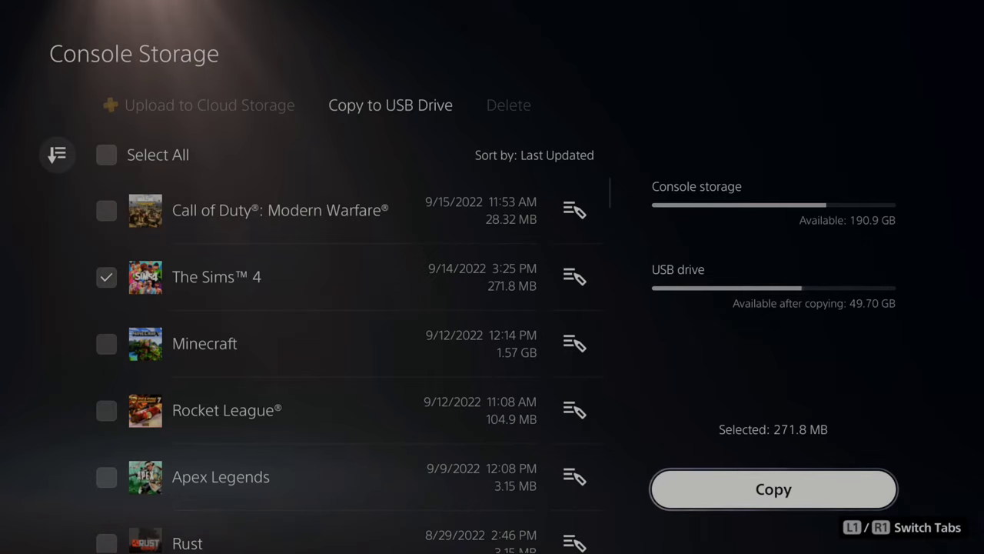
{"action": "key", "text": "Return"}
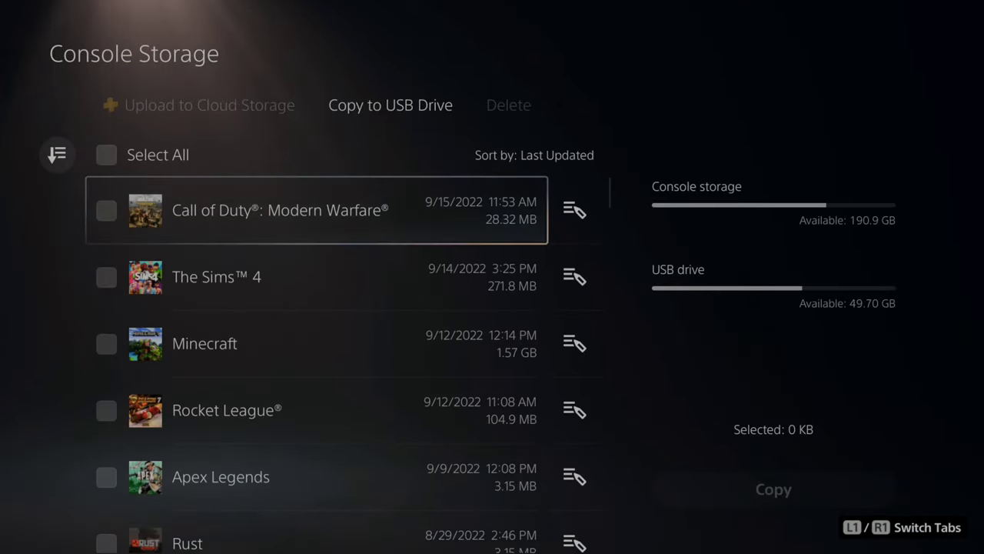
Leave the saved data settings and open the System settings.
{"action": "key", "text": "Up"}
{"action": "key", "text": "Escape"}
{"action": "key", "text": "Left"}
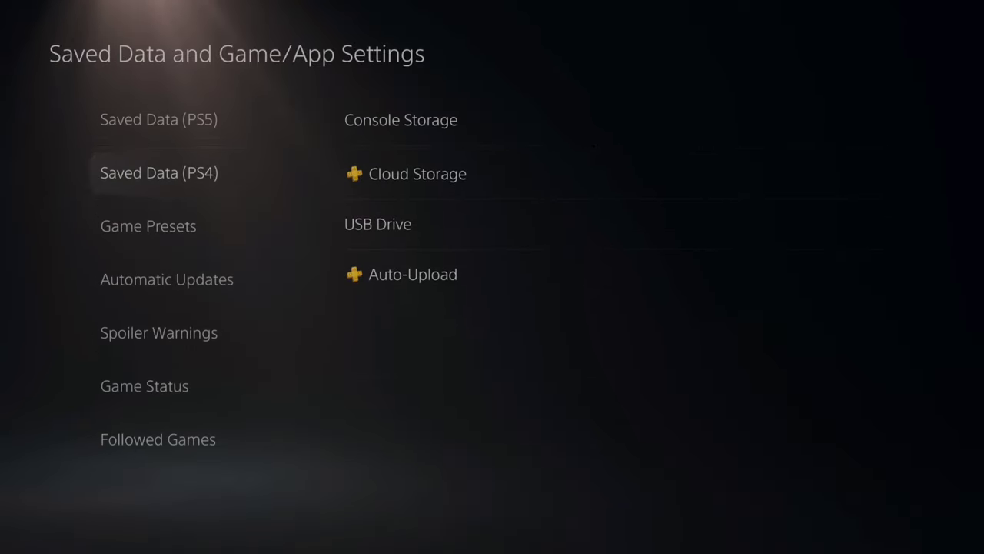
{"action": "key", "text": "Escape"}
{"action": "key", "text": "Up"}
{"action": "key", "text": "Up"}
{"action": "key", "text": "Up"}
{"action": "key", "text": "Up"}
{"action": "key", "text": "Up"}
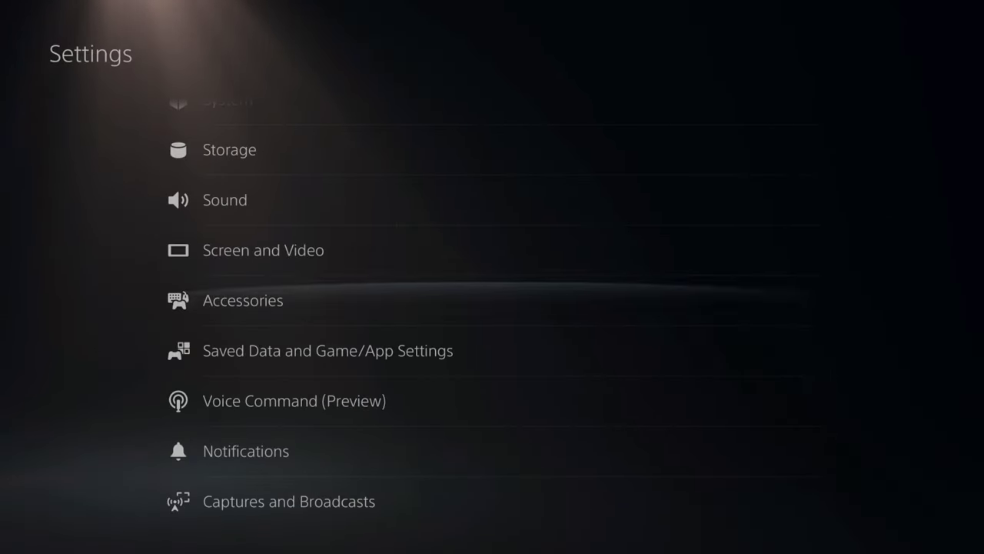
{"action": "key", "text": "Return"}
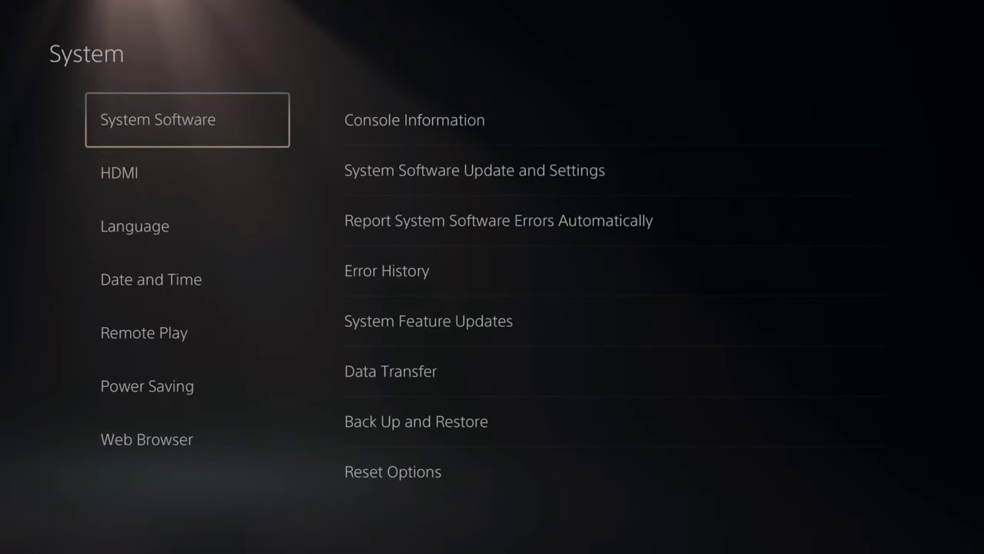
Open Back Up and Restore under System Software.
{"action": "key", "text": "Right"}
{"action": "key", "text": "Down"}
{"action": "key", "text": "Return"}
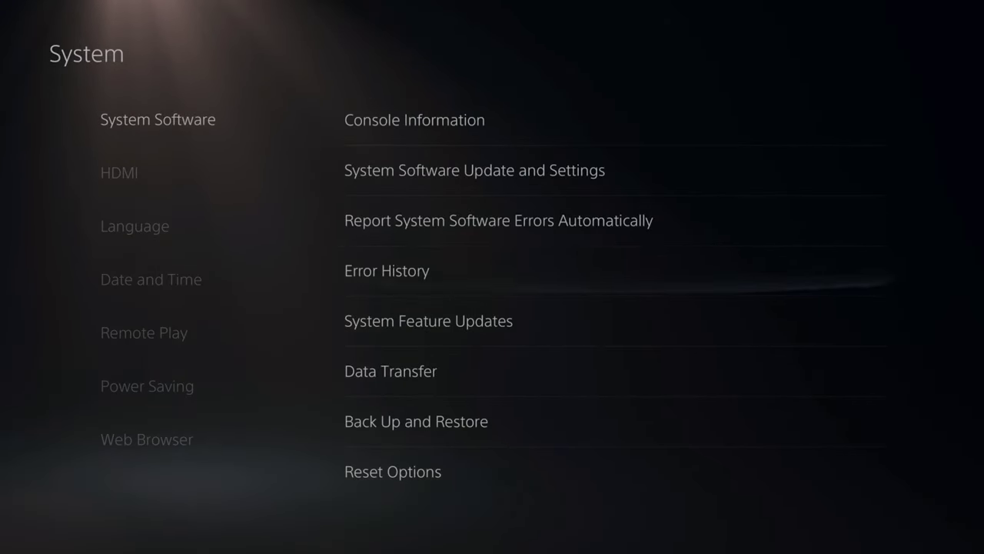
{"action": "key", "text": "Down"}
{"action": "key", "text": "Down"}
{"action": "key", "text": "Down"}
{"action": "key", "text": "Down"}
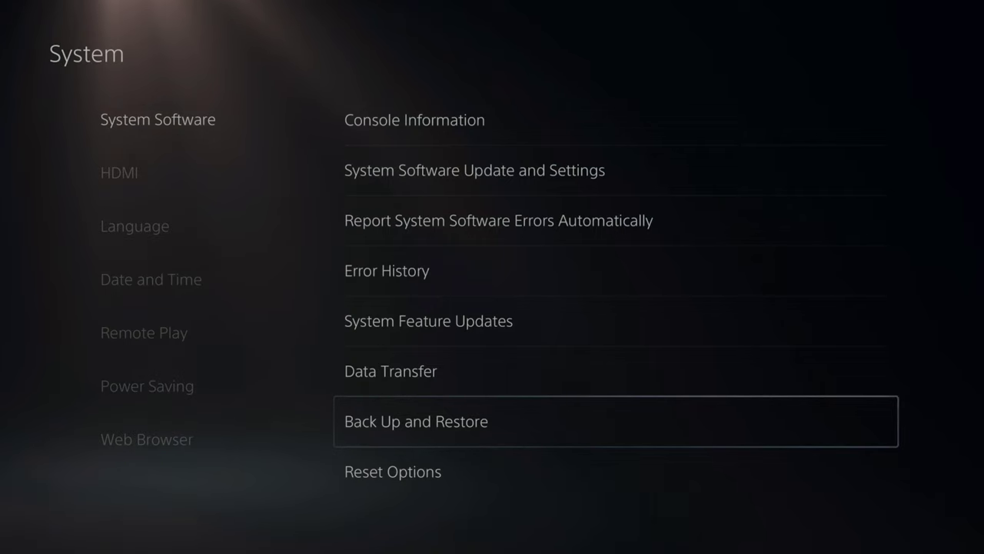
{"action": "key", "text": "Return"}
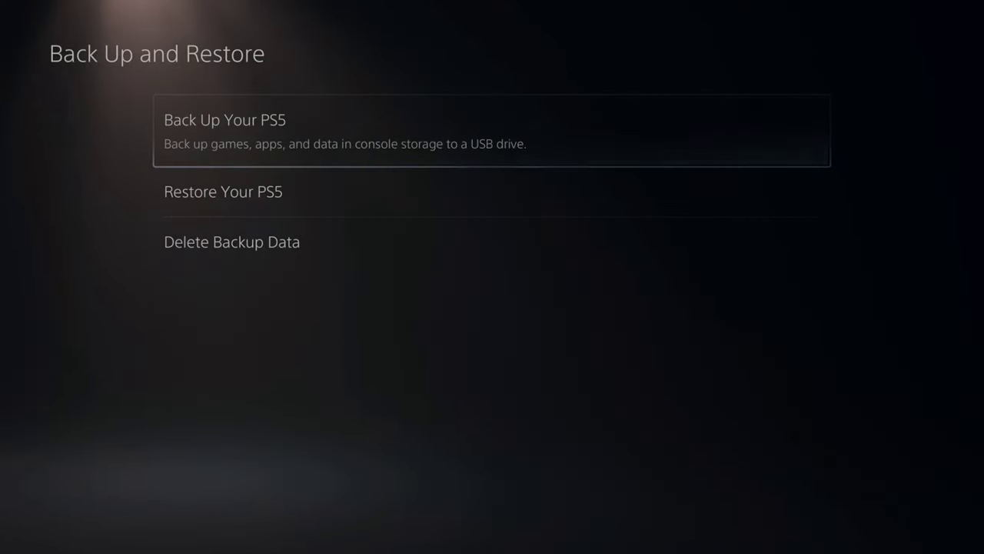
Start Back Up Your PS5, continue despite the unsynced trophy data, and open the selection of games and apps.
{"action": "key", "text": "Return"}
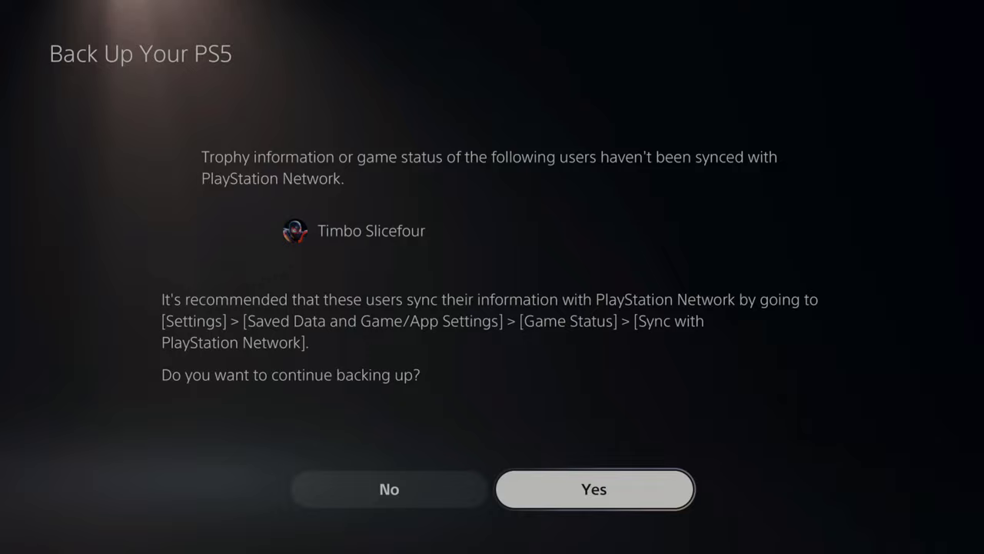
{"action": "key", "text": "Return"}
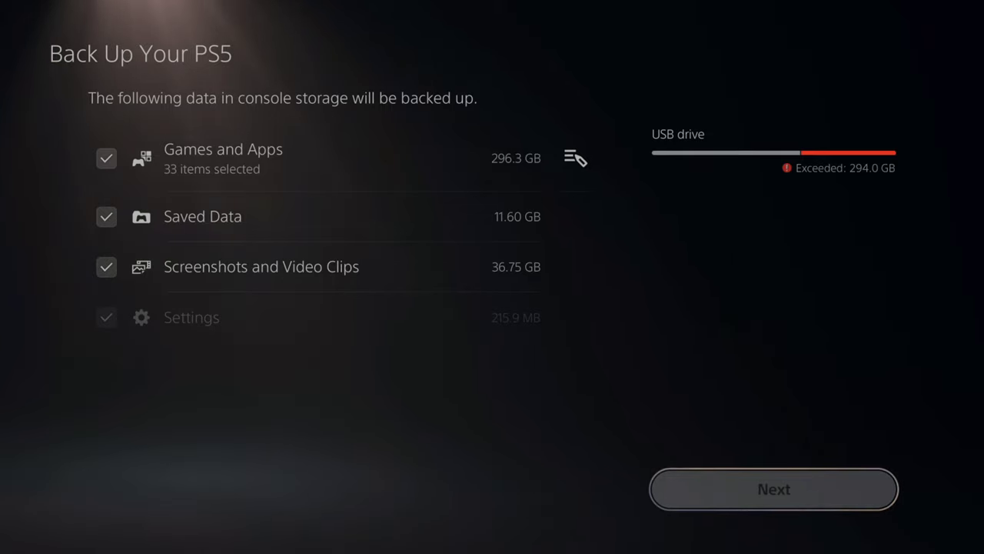
{"action": "left_click", "coordinate": [318, 157]}
{"action": "left_click", "coordinate": [576, 157]}
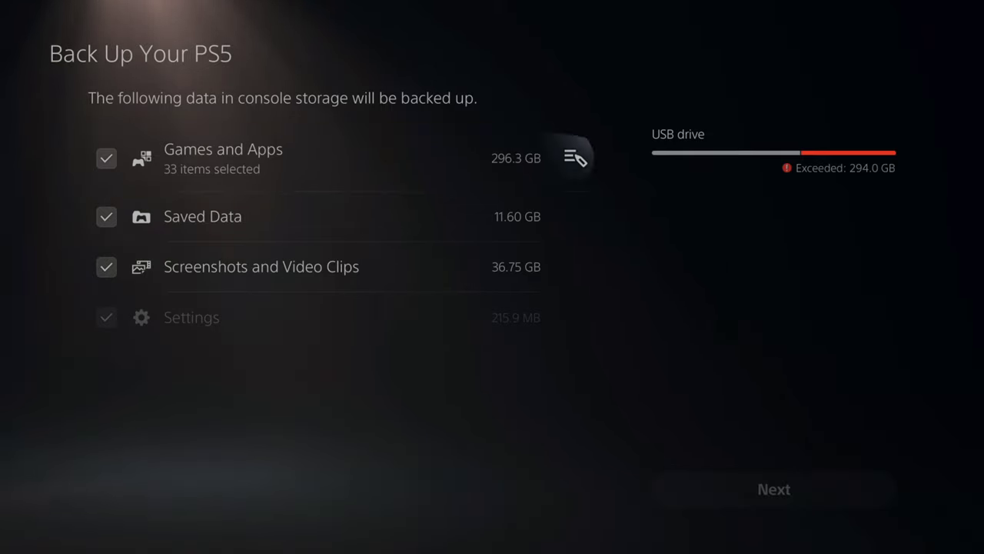
{"action": "key", "text": "Return"}
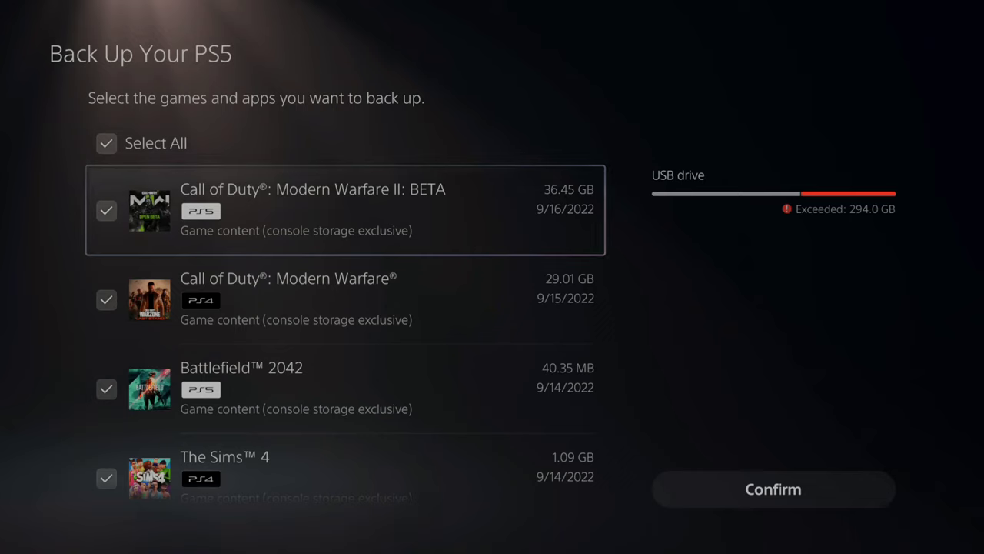
Look through the games and apps available for backup and return to the overview of data types.
{"action": "key", "text": "Down"}
{"action": "key", "text": "Down"}
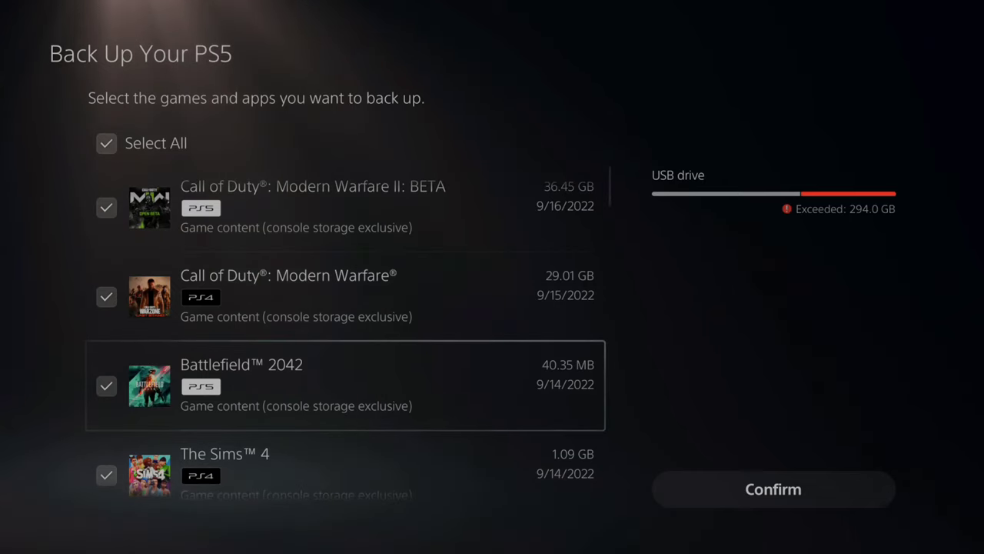
{"action": "key", "text": "Down"}
{"action": "key", "text": "Up"}
{"action": "key", "text": "Up"}
{"action": "key", "text": "Up"}
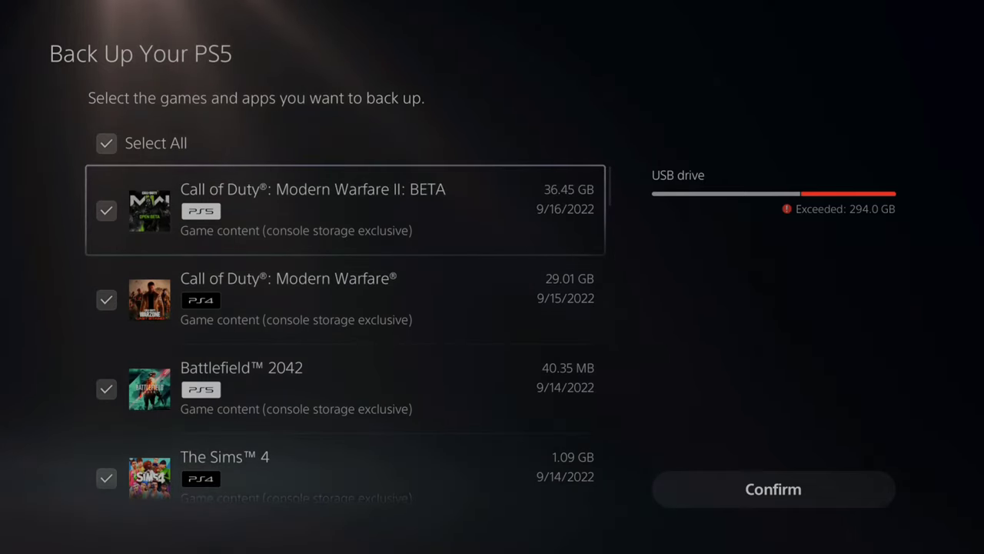
{"action": "key", "text": "Right"}
{"action": "key", "text": "Return"}
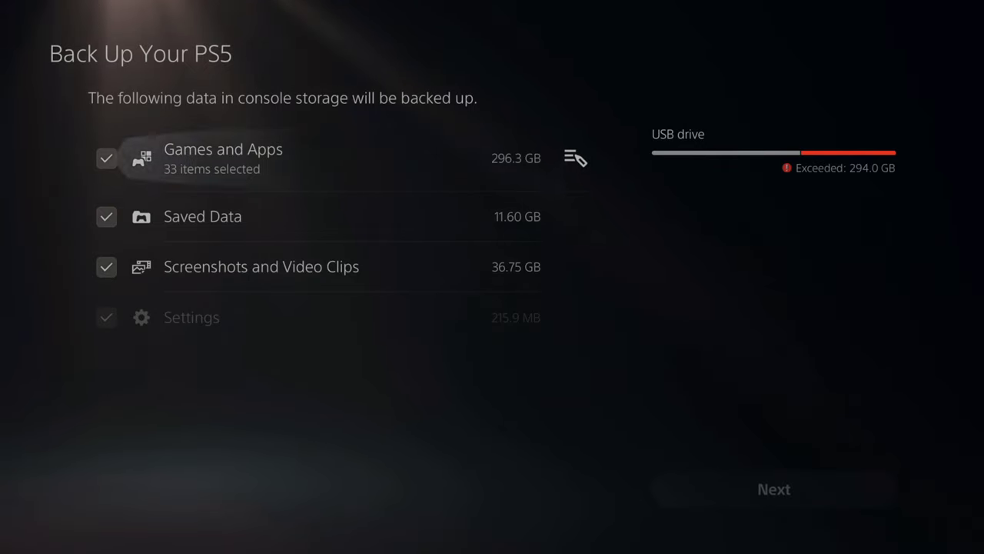
Exclude Games and Apps and Screenshots and Video Clips from the backup, keeping Saved Data selected.
{"action": "key", "text": "Return"}
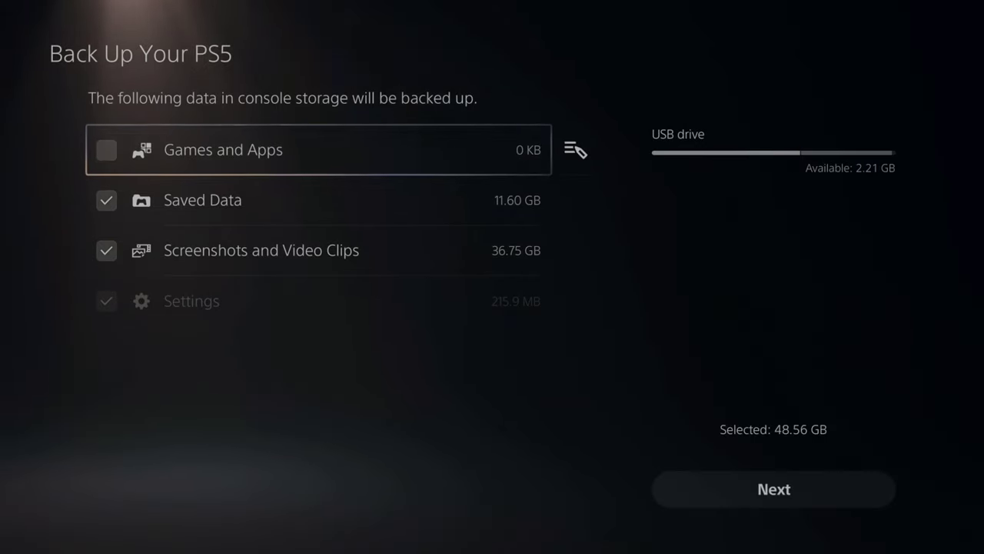
{"action": "key", "text": "Down"}
{"action": "key", "text": "Down"}
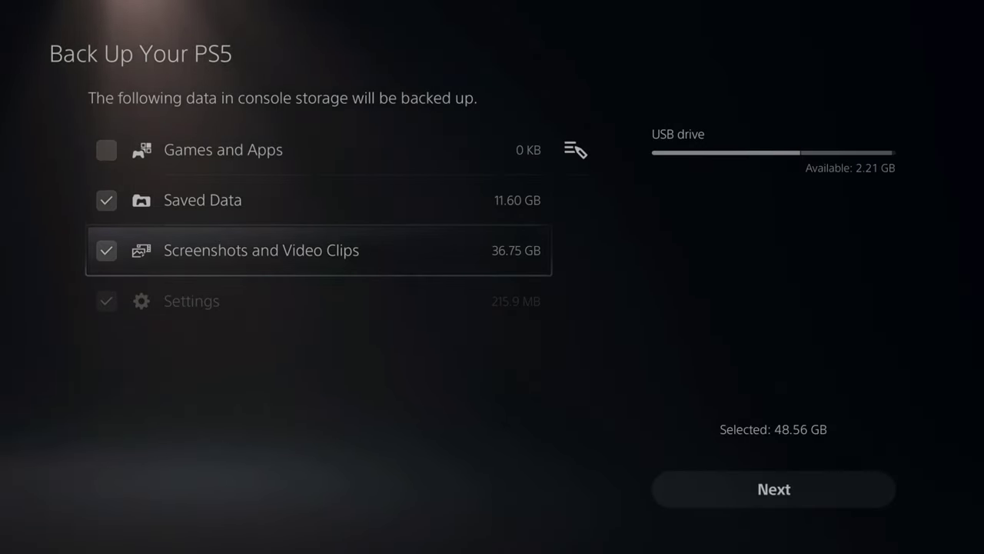
{"action": "key", "text": "Return"}
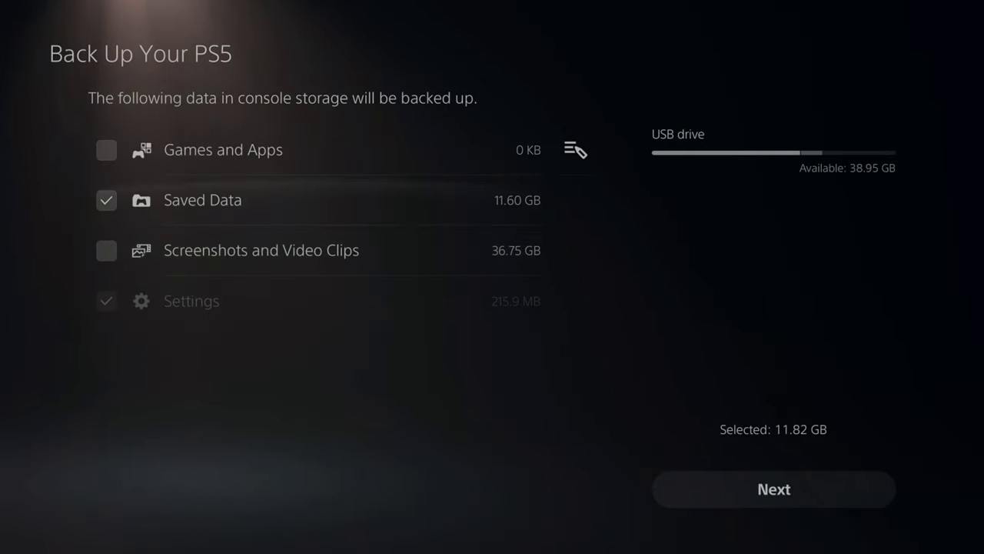
Proceed with the selected data, acknowledge the ASTRO's PLAYROOM notice, and start the backup to the USB drive.
{"action": "key", "text": "Up"}
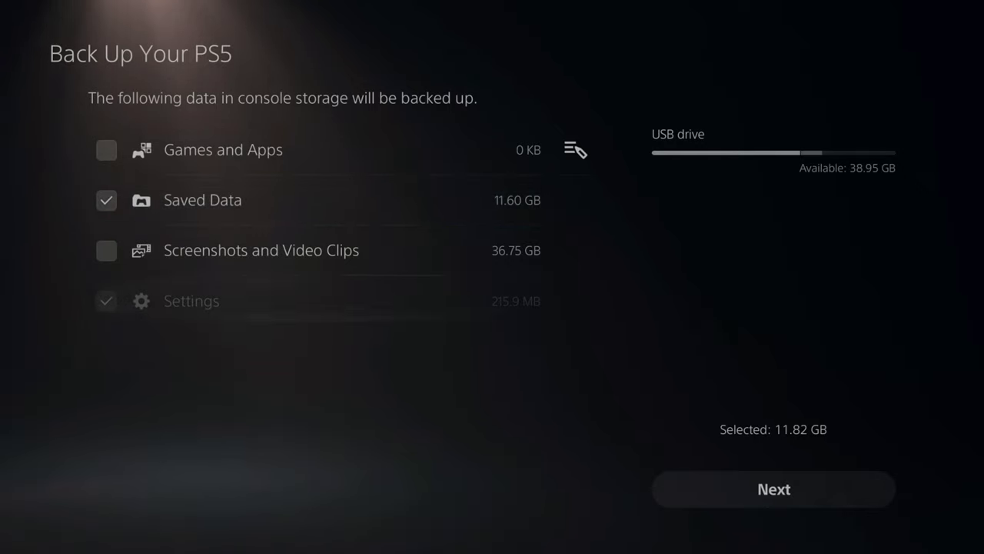
{"action": "key", "text": "Down"}
{"action": "key", "text": "Down"}
{"action": "key", "text": "Right"}
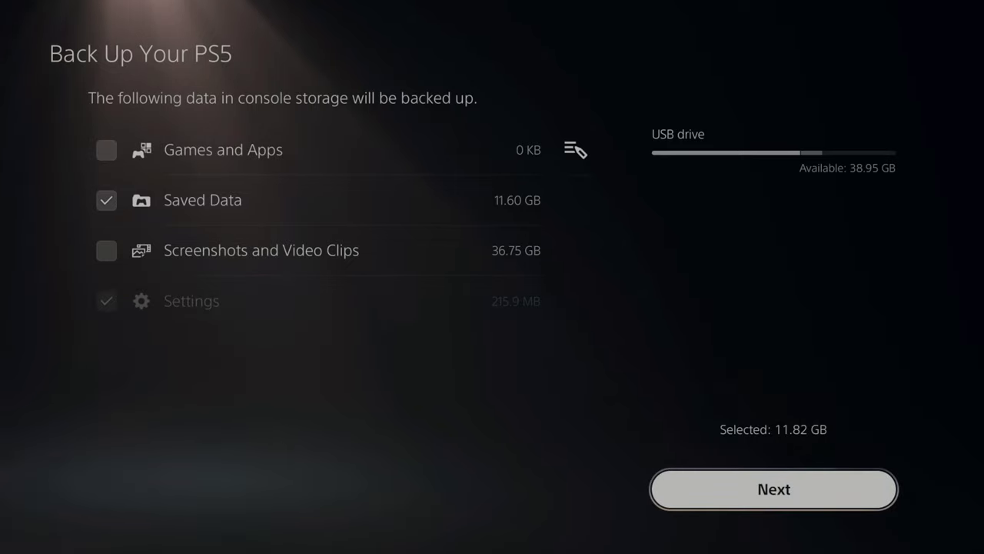
{"action": "key", "text": "Return"}
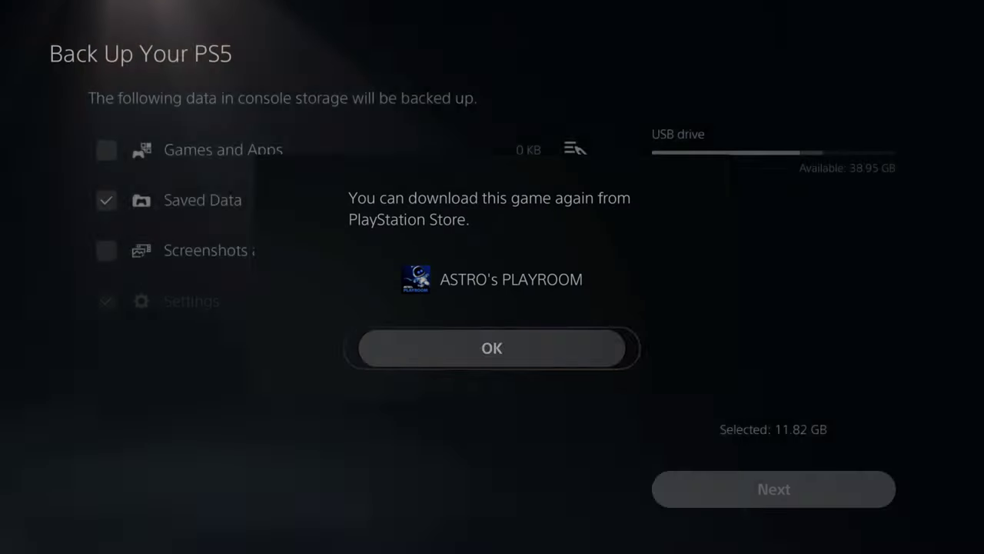
{"action": "key", "text": "Return"}
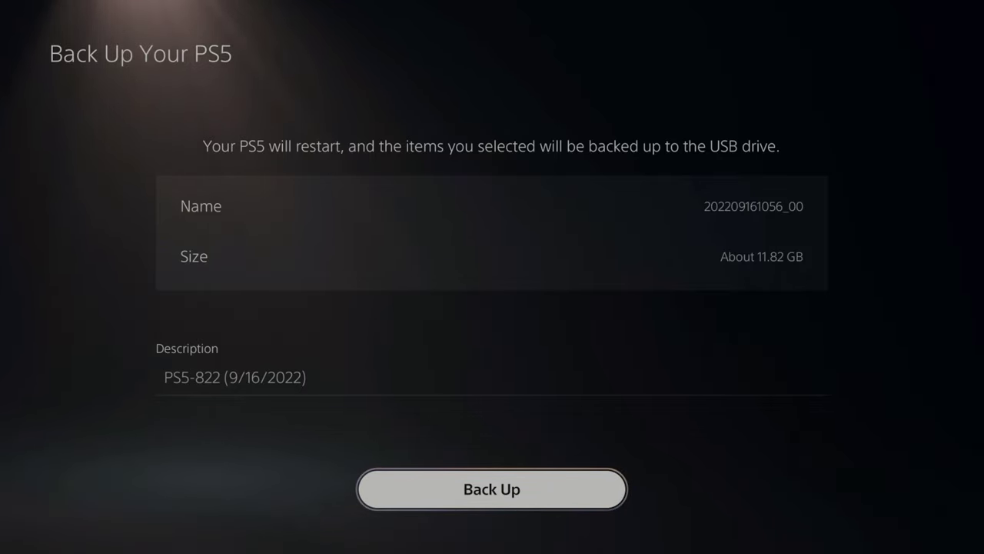
{"action": "key", "text": "Return"}
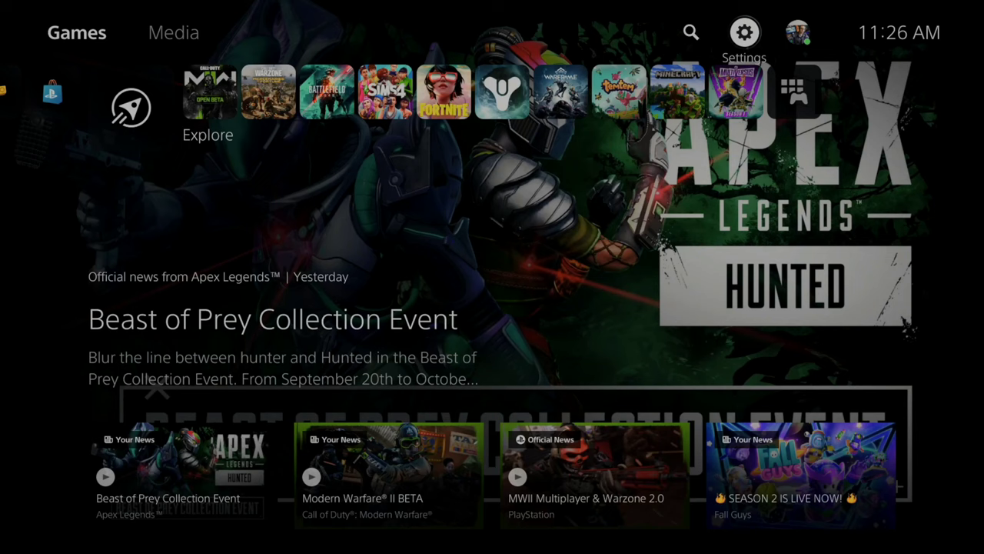
Open the System settings from the home screen.
{"action": "key", "text": "Return"}
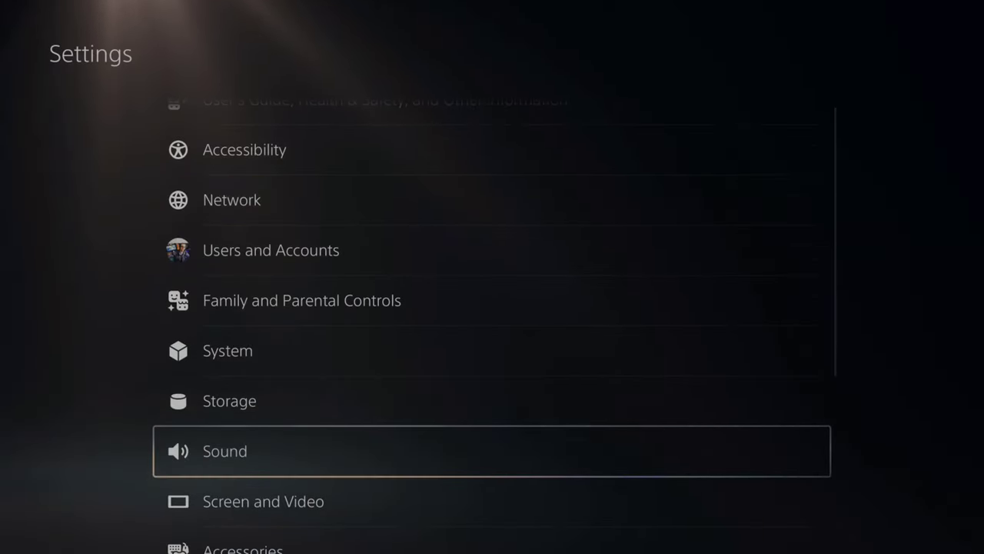
{"action": "key", "text": "Return"}
{"action": "key", "text": "Up"}
{"action": "key", "text": "Up"}
{"action": "key", "text": "Return"}
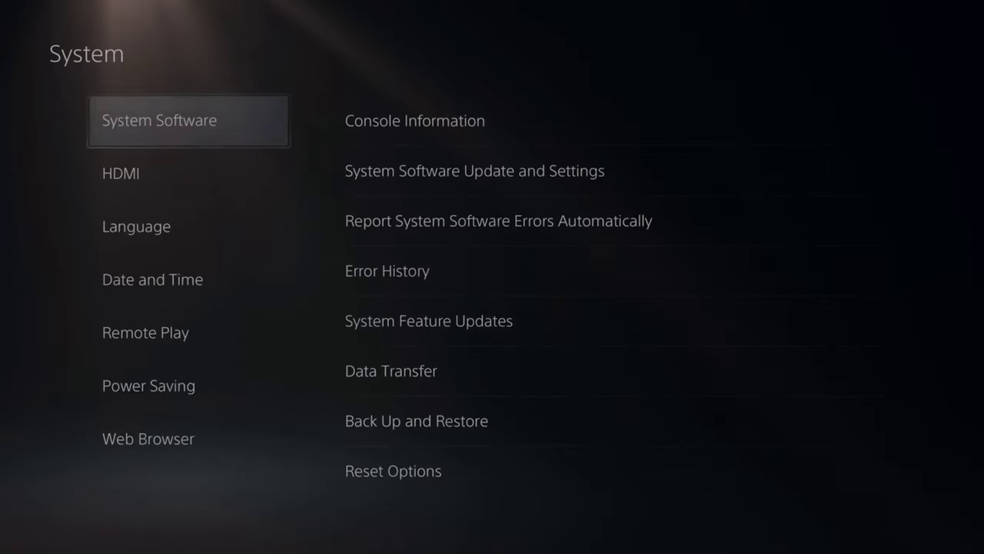
Open the Back Up and Restore options in the System Software settings.
{"action": "key", "text": "Right"}
{"action": "key", "text": "Down"}
{"action": "key", "text": "Down"}
{"action": "key", "text": "Down"}
{"action": "key", "text": "Down"}
{"action": "key", "text": "Down"}
{"action": "key", "text": "Down"}
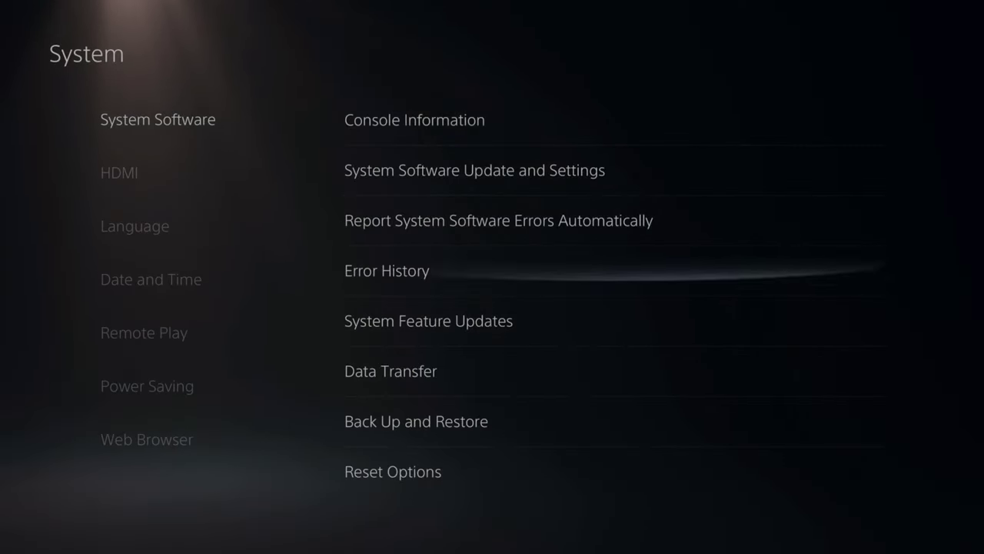
{"action": "key", "text": "Return"}
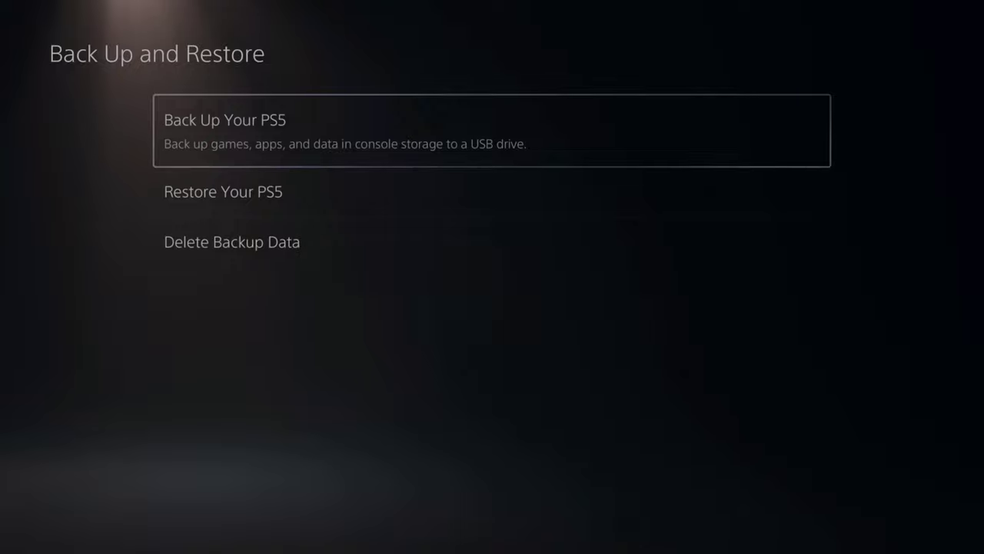
{"action": "key", "text": "Down"}
{"action": "key", "text": "Return"}
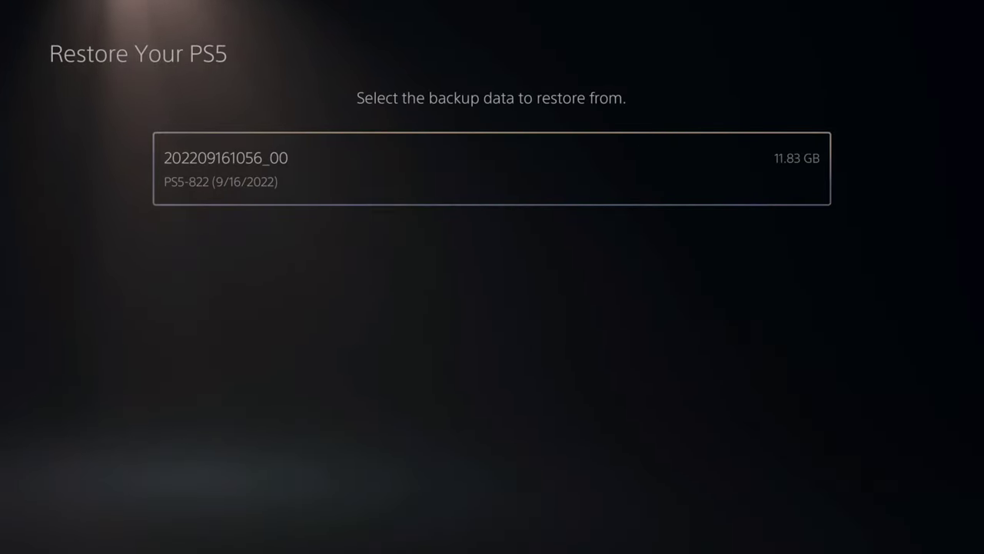
{"action": "key", "text": "Return"}
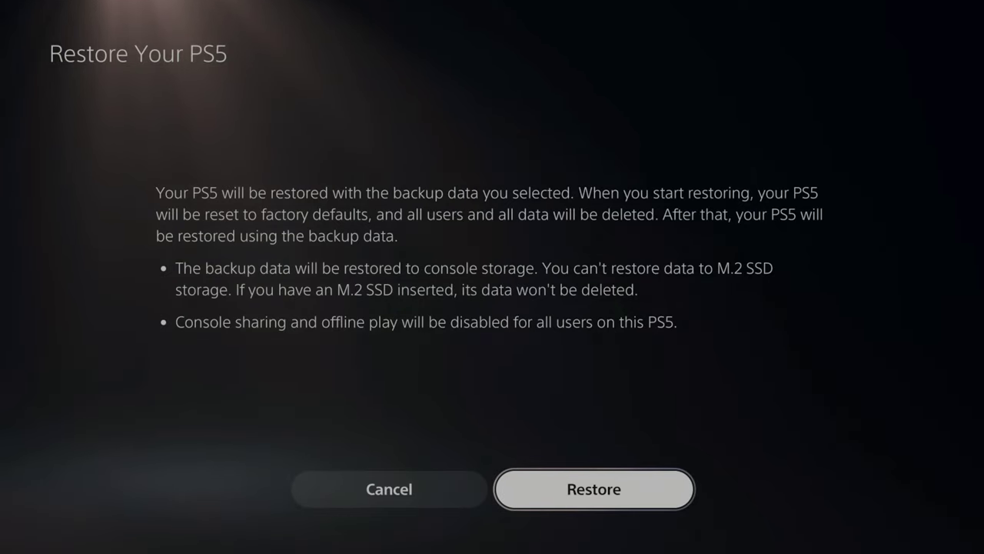
Leave the restore confirmation without restoring, exit the System settings, and return to the home screen.
{"action": "key", "text": "Escape"}
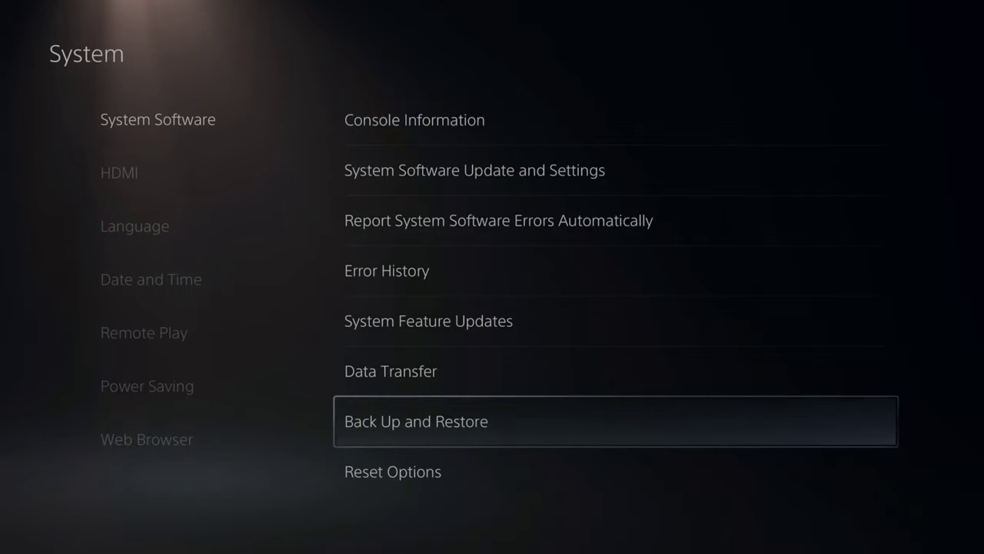
{"action": "key", "text": "Left"}
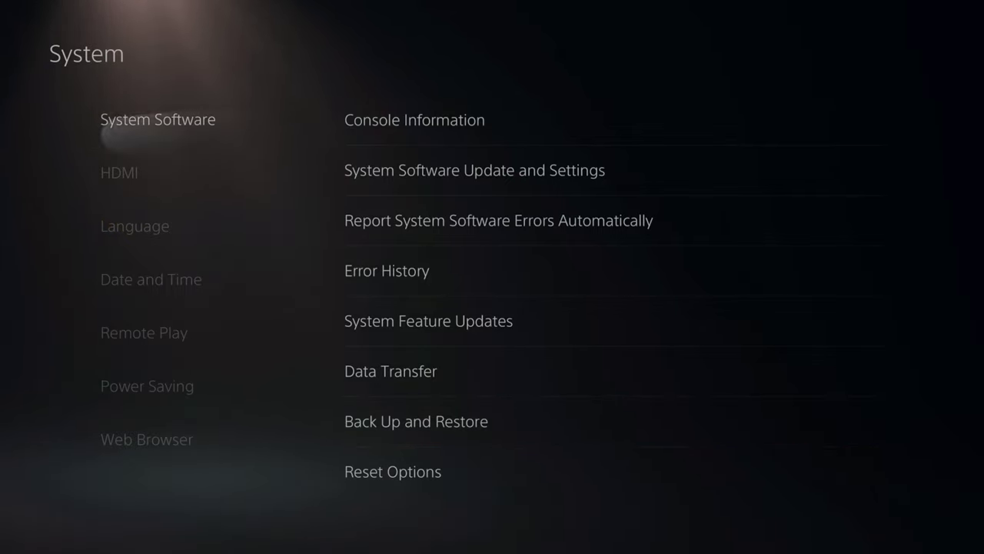
{"action": "key", "text": "Escape"}
{"action": "key", "text": "Escape"}
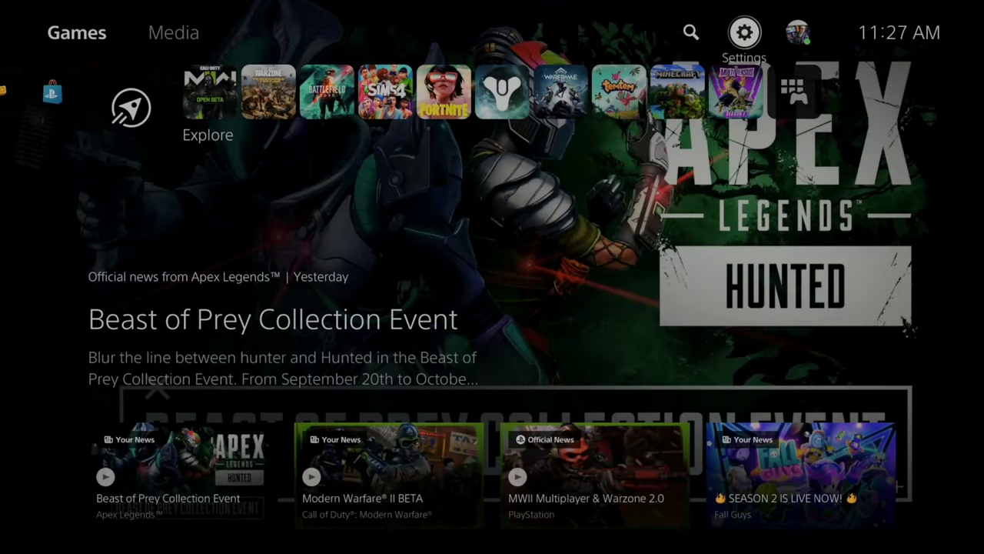